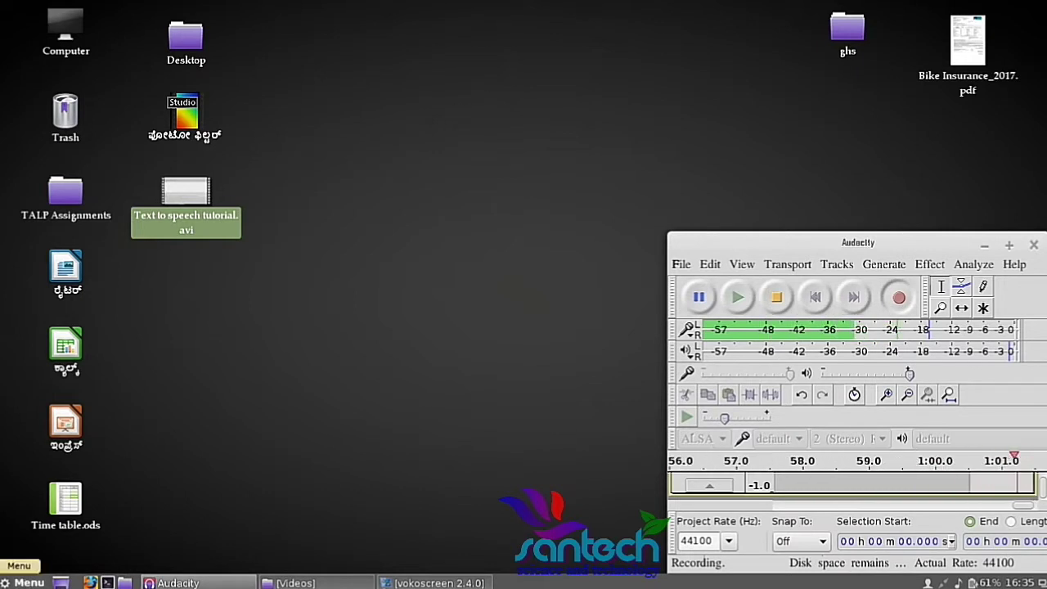
# - Search the installed applications for "gesp" and launch Gespeaker
pyautogui.click(24, 583)
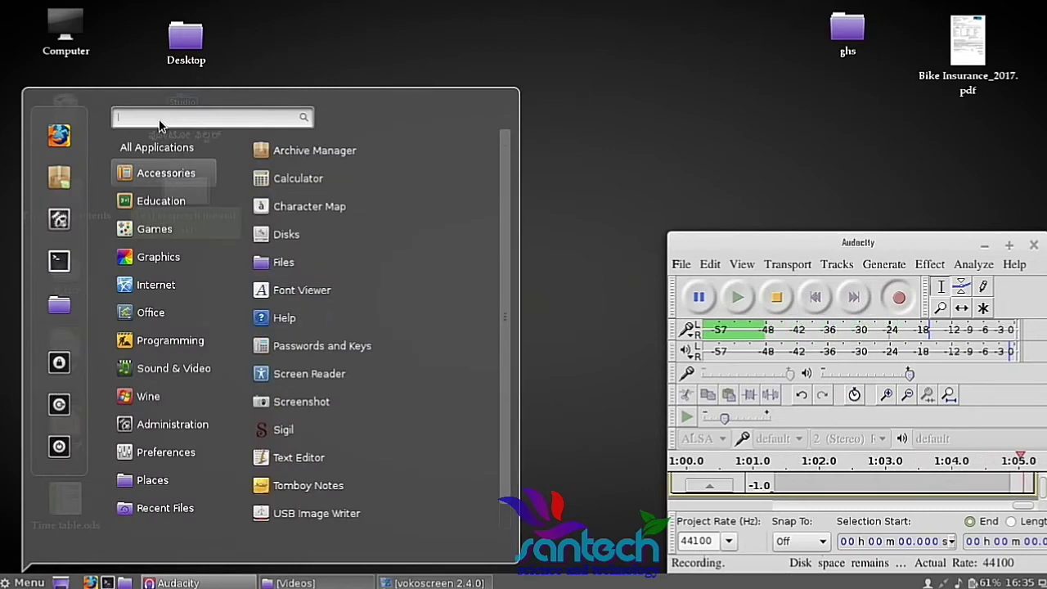
pyautogui.write('gespl')
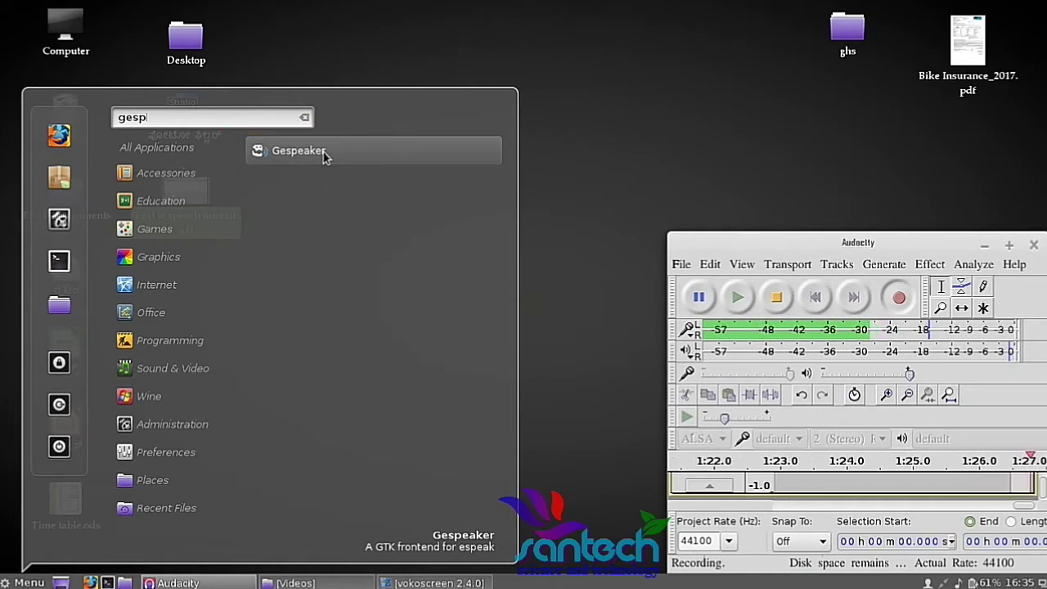
pyautogui.click(299, 150)
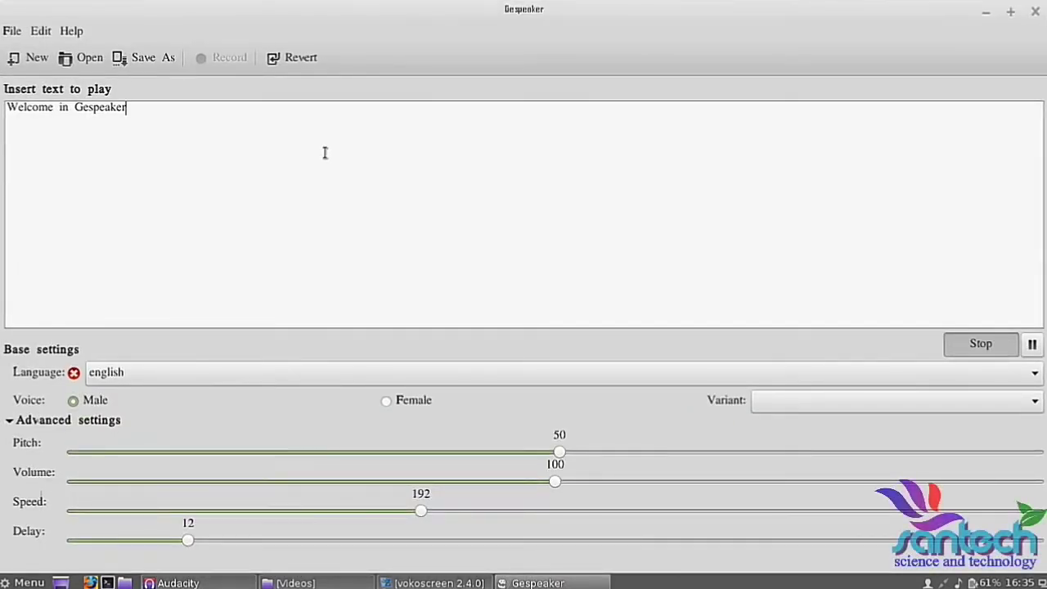
# - Clear the default "Welcome in Gespeaker" sentence from the text to play
pyautogui.press('BackSpace')
pyautogui.press('BackSpace')
pyautogui.press('BackSpace')
pyautogui.press('BackSpace')
pyautogui.press('BackSpace')
pyautogui.press('BackSpace')
pyautogui.press('BackSpace')
pyautogui.press('BackSpace')
pyautogui.press('BackSpace')
pyautogui.press('BackSpace')
pyautogui.press('BackSpace')
pyautogui.press('BackSpace')
pyautogui.press('BackSpace')
pyautogui.press('BackSpace')
pyautogui.press('BackSpace')
pyautogui.press('BackSpace')
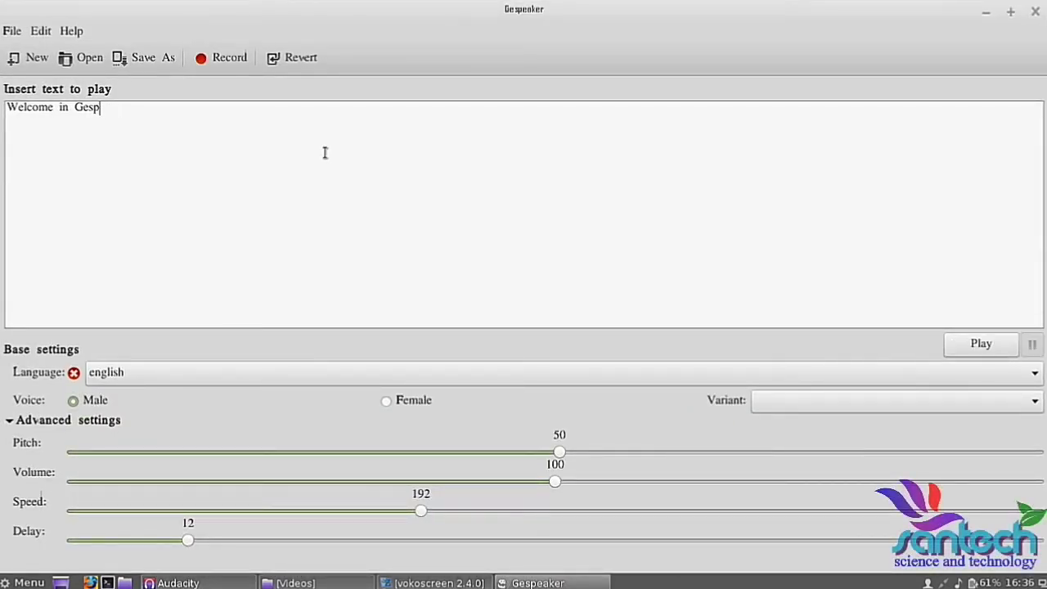
pyautogui.press('BackSpace')
pyautogui.press('BackSpace')
pyautogui.press('BackSpace')
pyautogui.press('BackSpace')
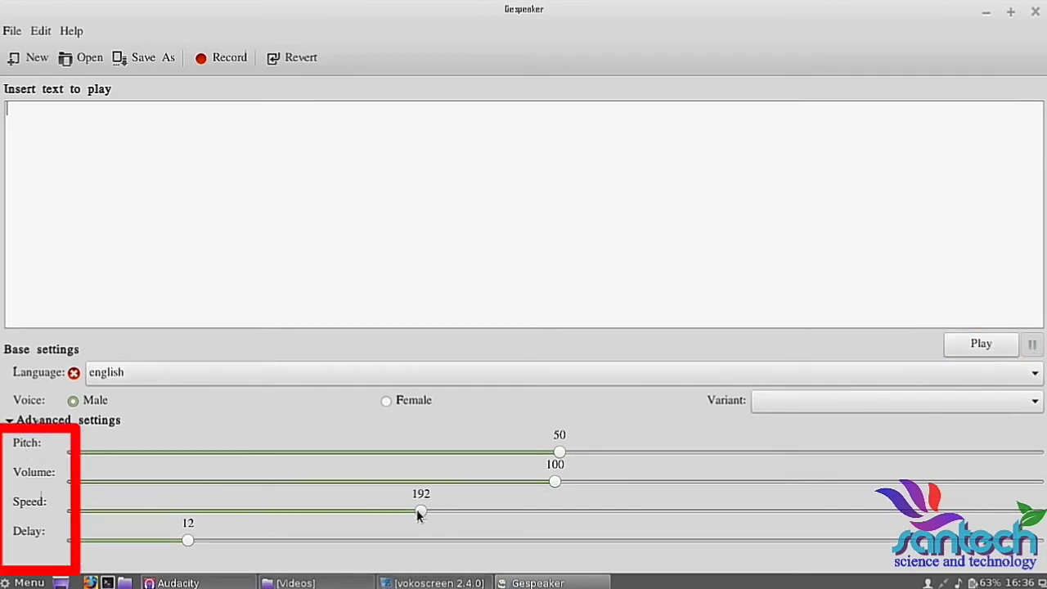
# - Lower the speech speed to 150 in the advanced settings
pyautogui.moveTo(421, 513); pyautogui.dragTo(324, 511)
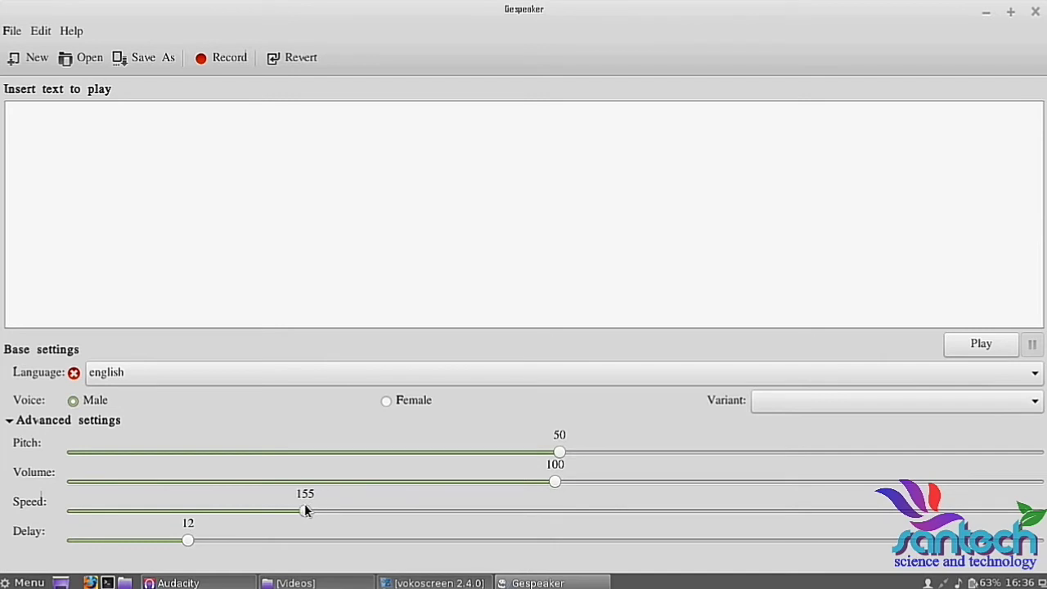
pyautogui.moveTo(316, 510); pyautogui.dragTo(293, 506)
# - Write the message from "Dear friends," and "welcome to text to speech tutorial." through "sudo apt-get install gespeaker." to "thank you for watching this tutorial"
pyautogui.click(249, 143)
pyautogui.write('Dear friends,')
pyautogui.press('Return')
pyautogui.write('wel')
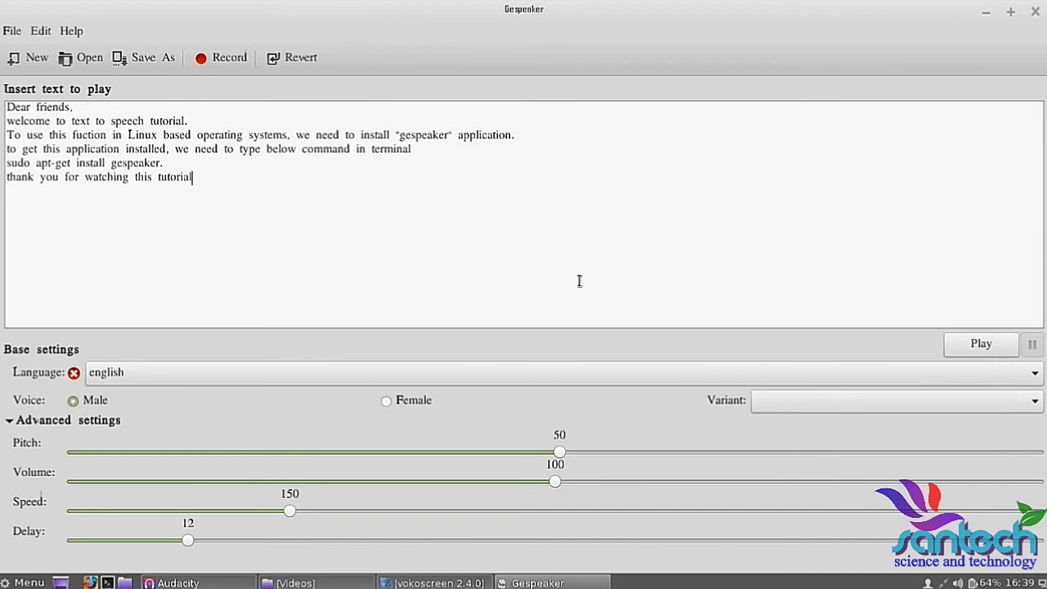
# - Play the entered message aloud with the English male voice and stop the playback
pyautogui.click(982, 345)
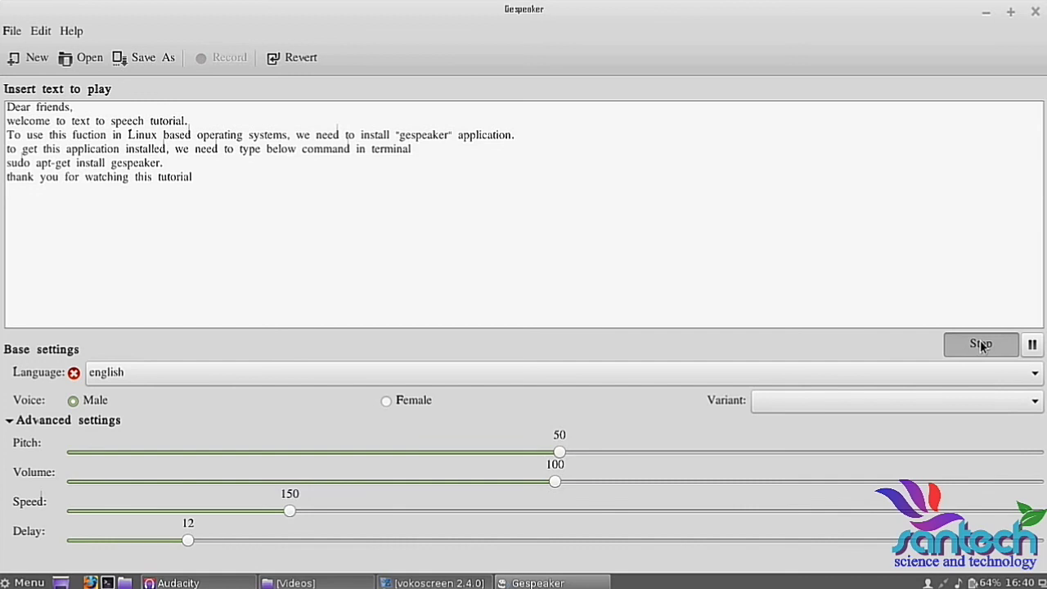
pyautogui.click(982, 344)
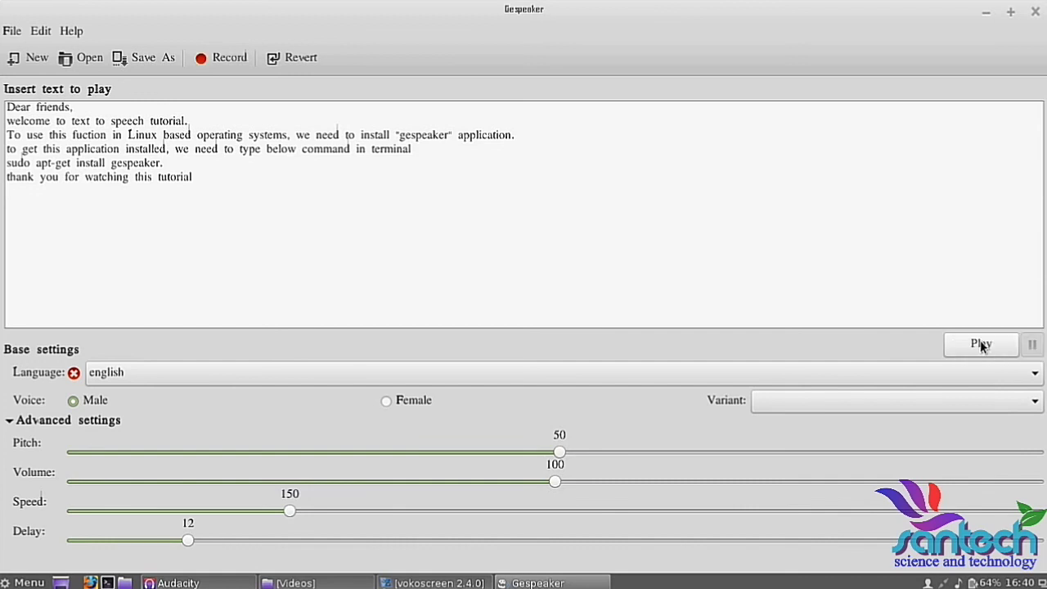